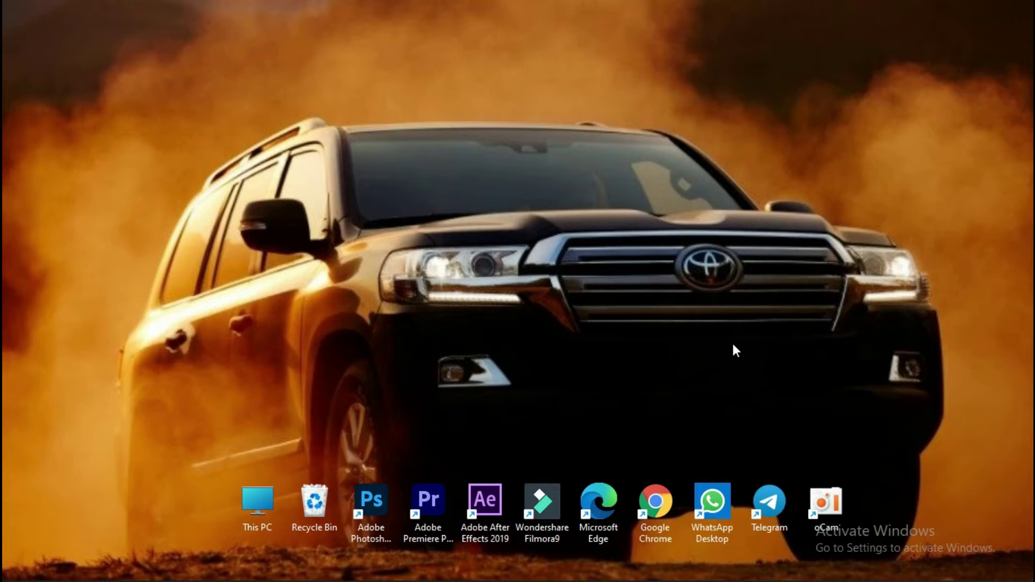
- Open Google Chrome, search Google for "lively wallpaper" in a new tab, and open the Lively Wallpaper by rocksdanister result
click(654, 566)
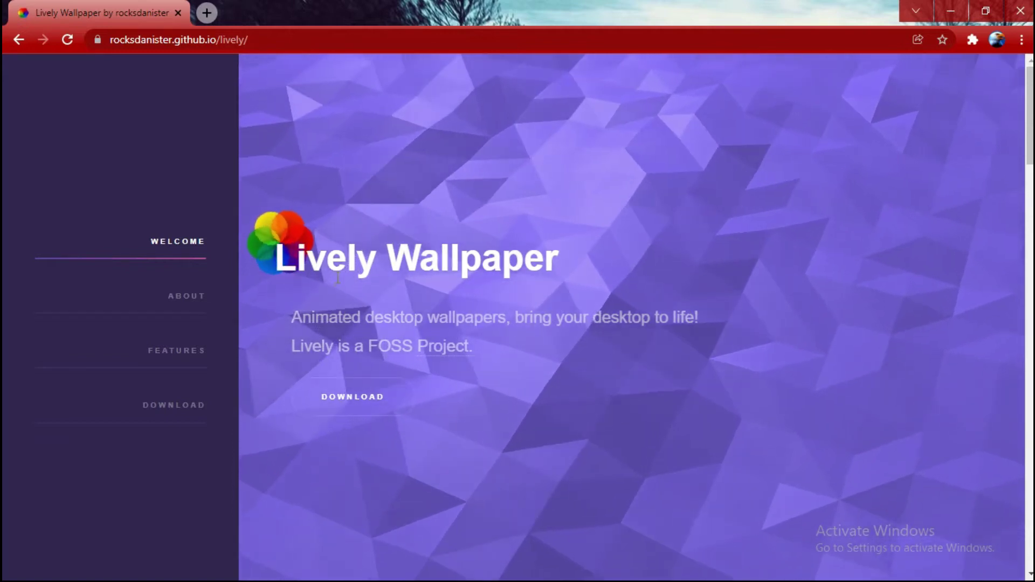
click(208, 13)
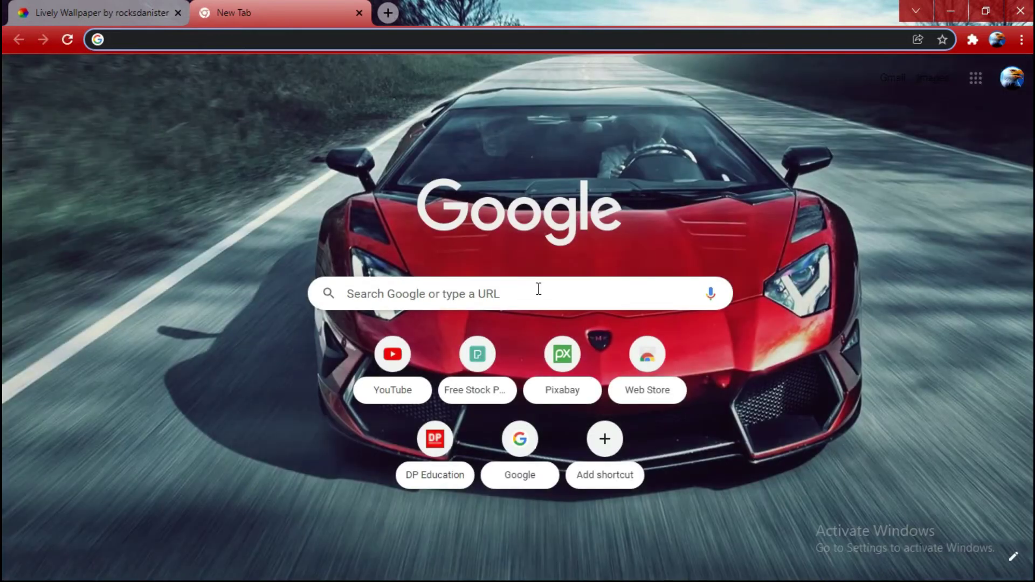
click(539, 289)
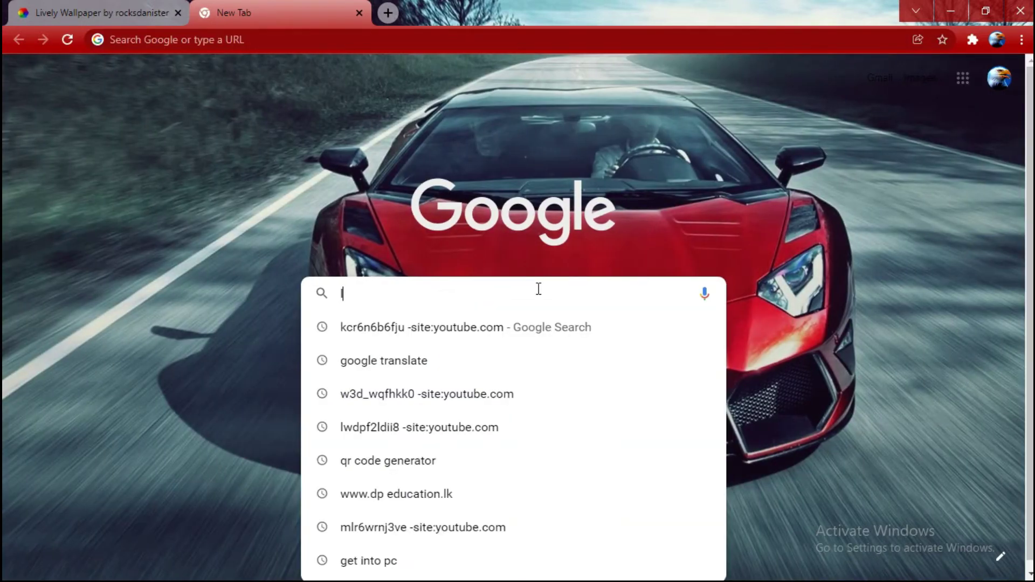
text(lively)
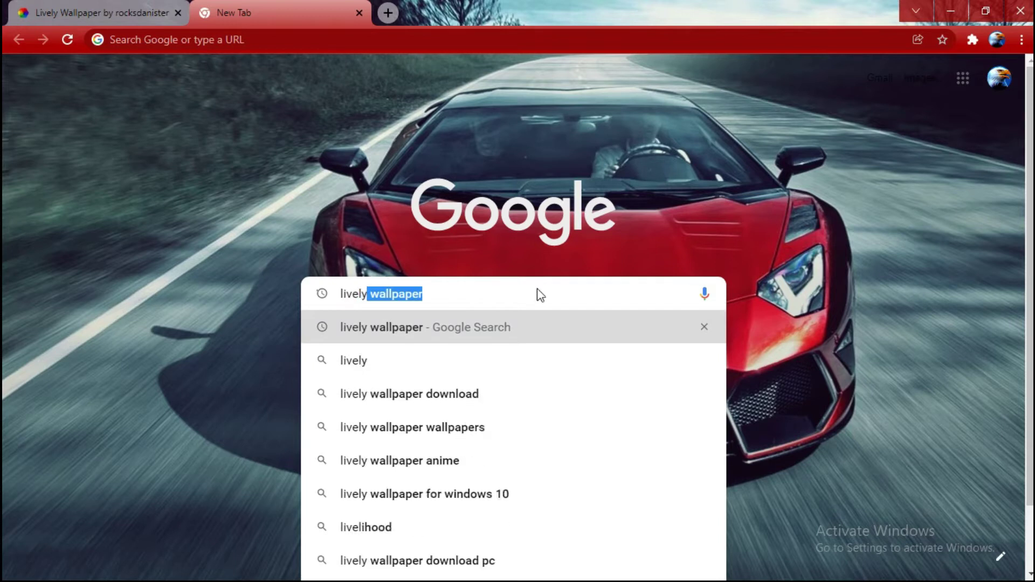
text( wall)
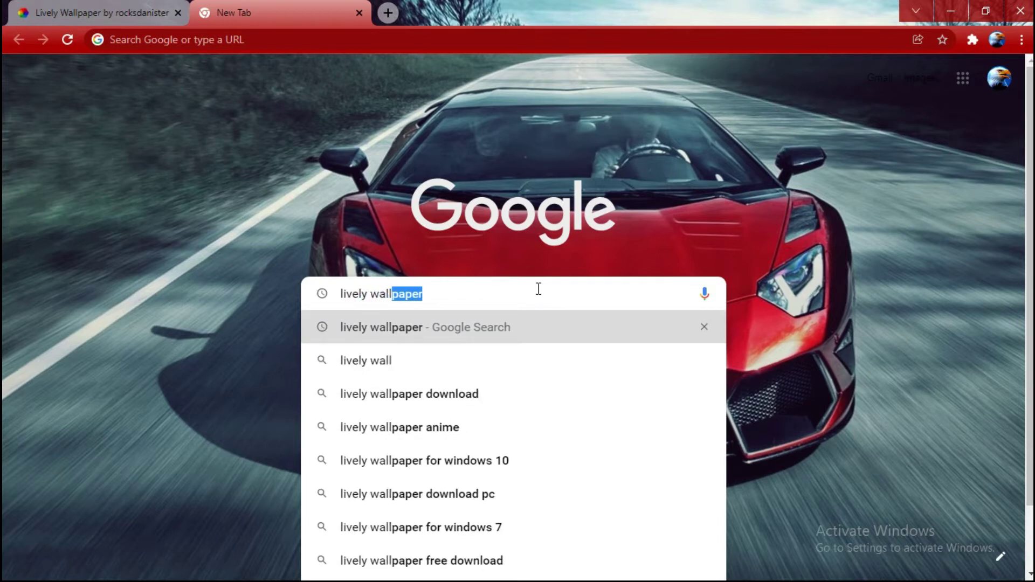
key(Return)
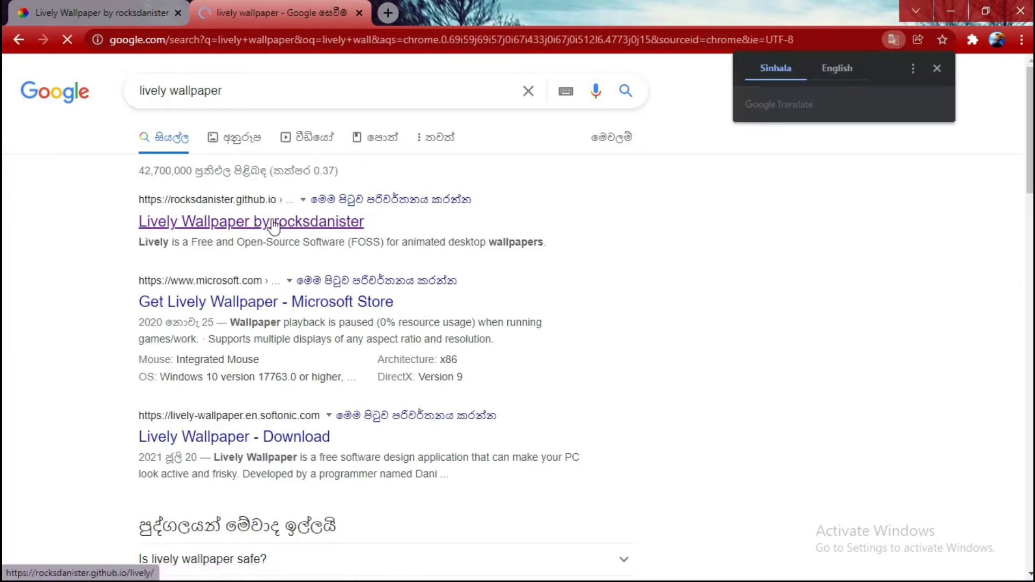
click(275, 229)
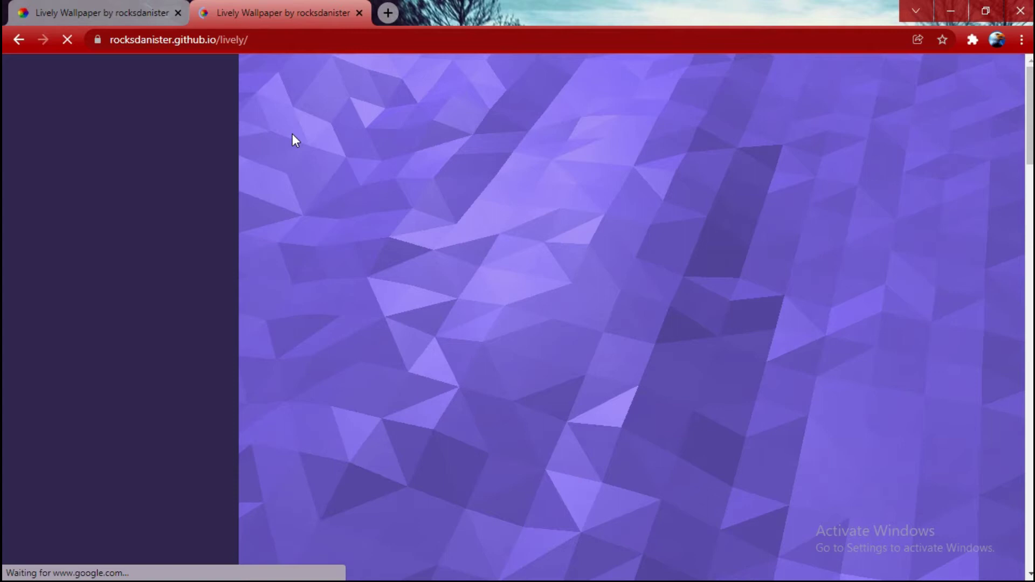
- Close the extra search tab and download the Lively Wallpaper v1.7.4.2 installer from the download section of the remaining page
click(22, 40)
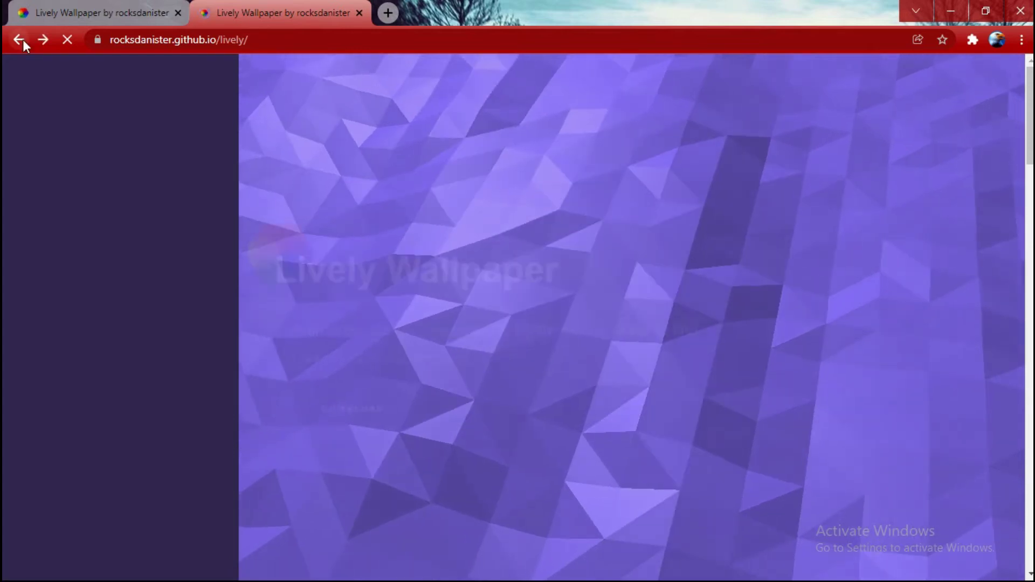
click(23, 40)
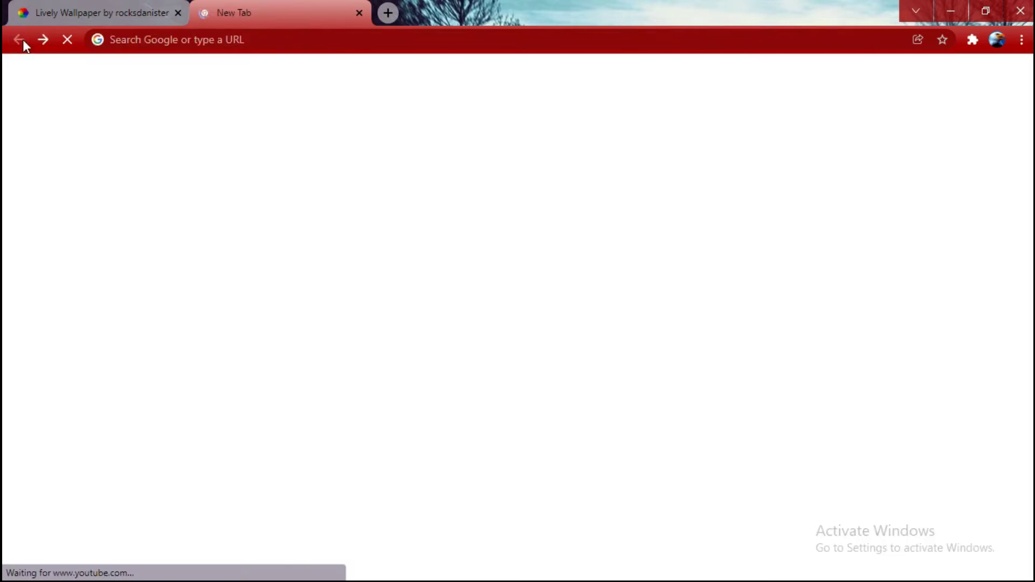
click(359, 13)
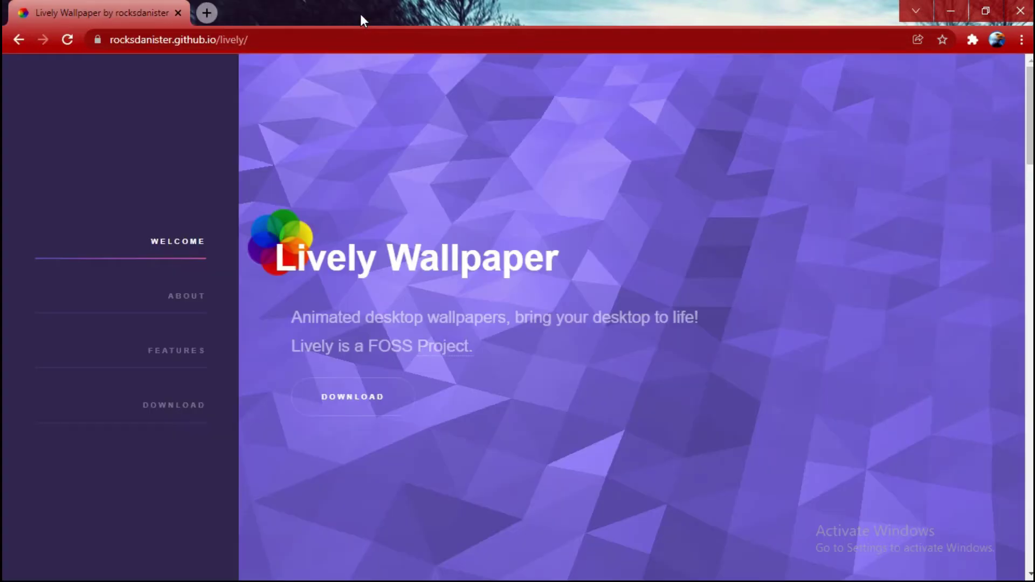
click(183, 408)
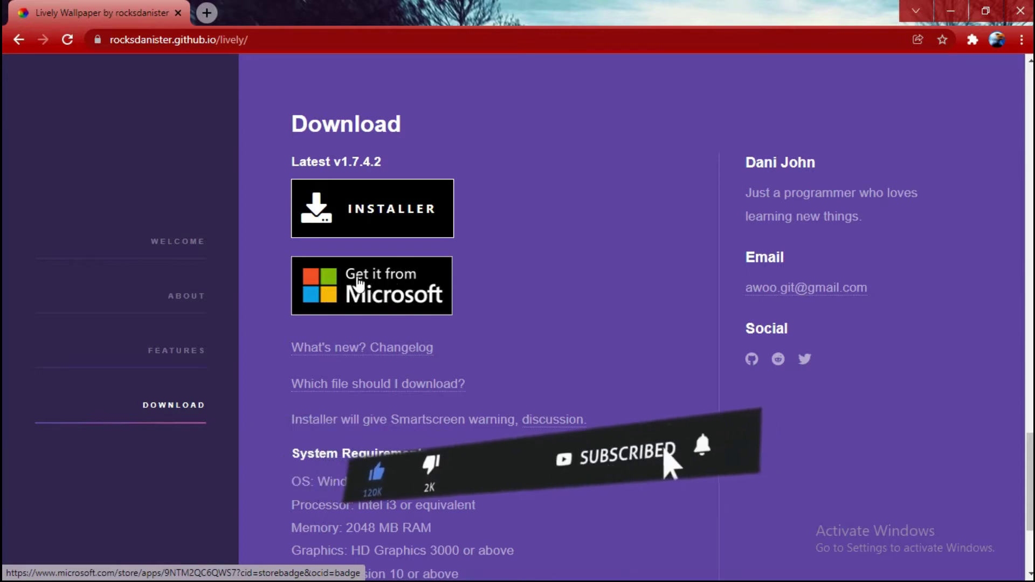
click(369, 216)
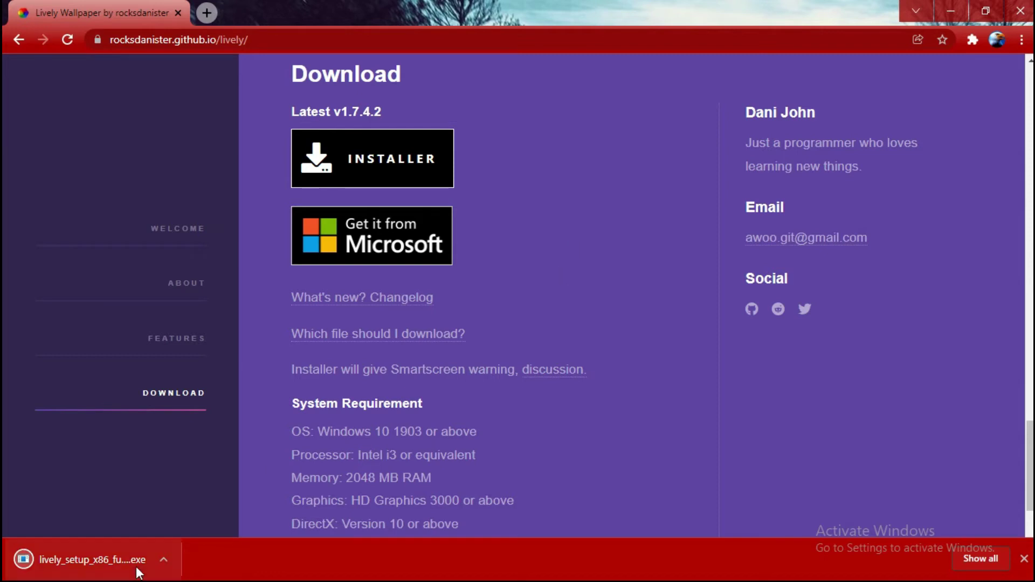
- Return the browser to the new tab page and choose to continue downloading instead of exiting
click(21, 38)
click(21, 38)
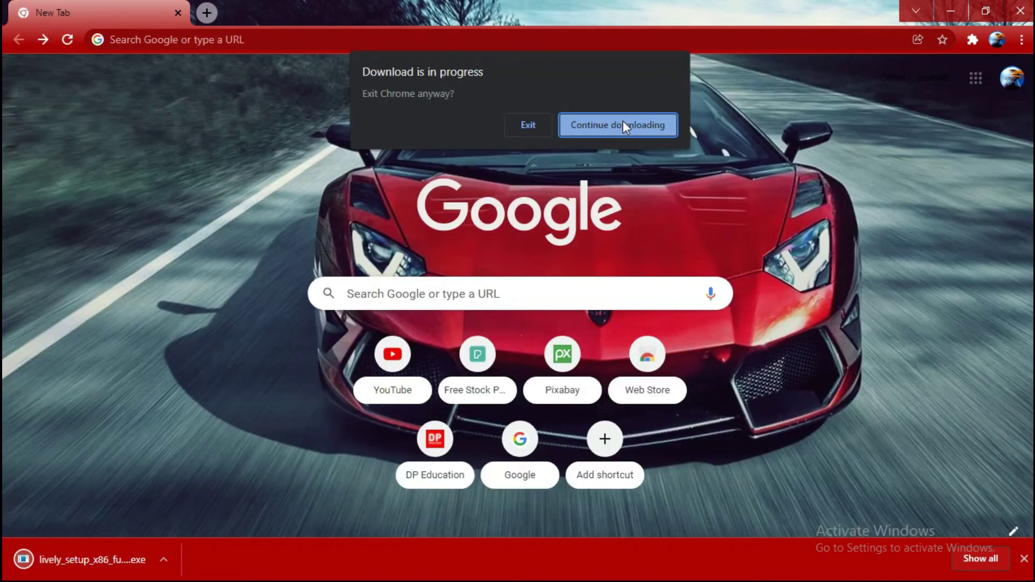
click(623, 121)
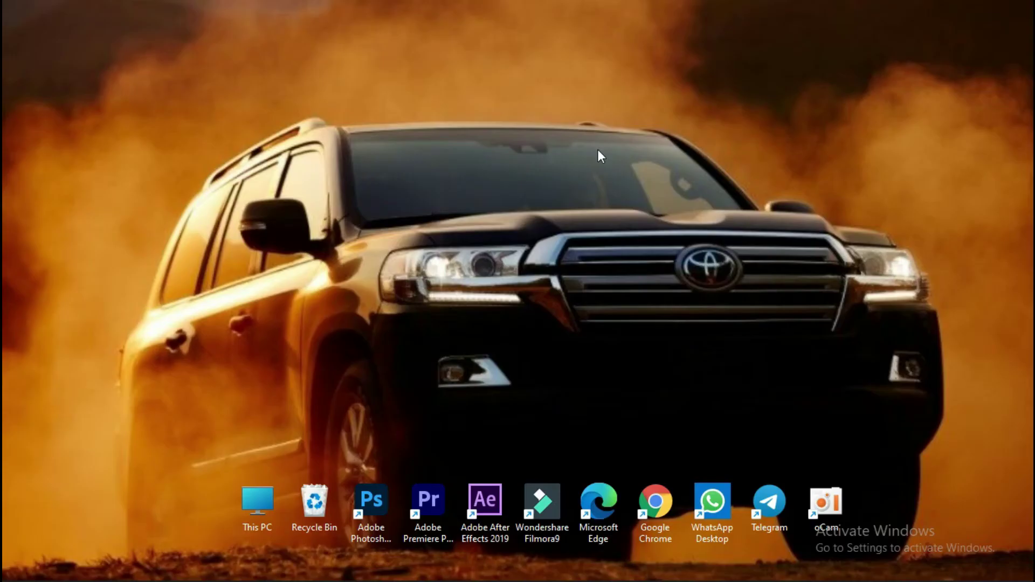
right_click(598, 150)
click(633, 214)
right_click(615, 134)
click(649, 198)
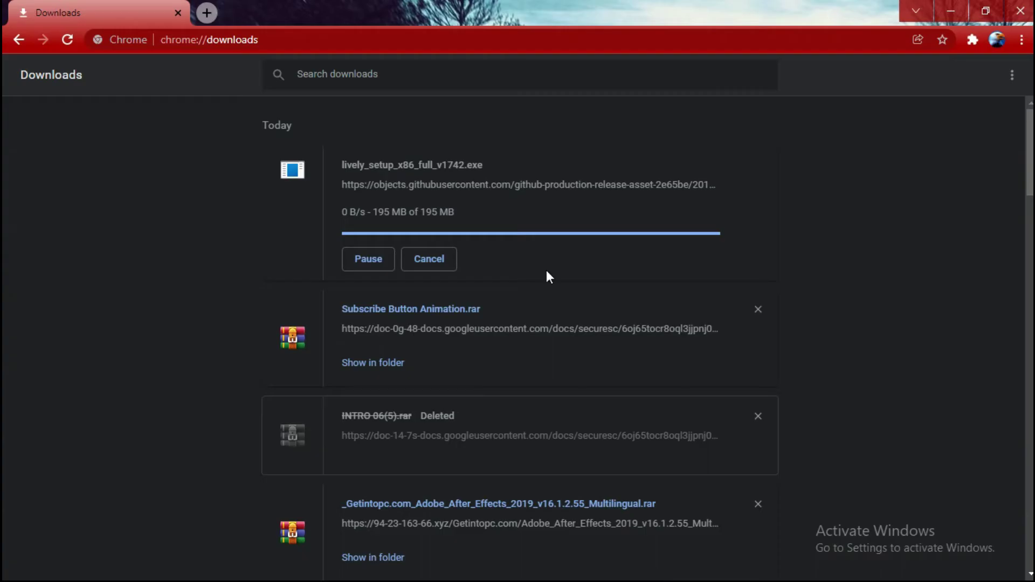
- Leave the browser's downloads page, close Chrome, and open the Downloads folder from This PC
click(19, 39)
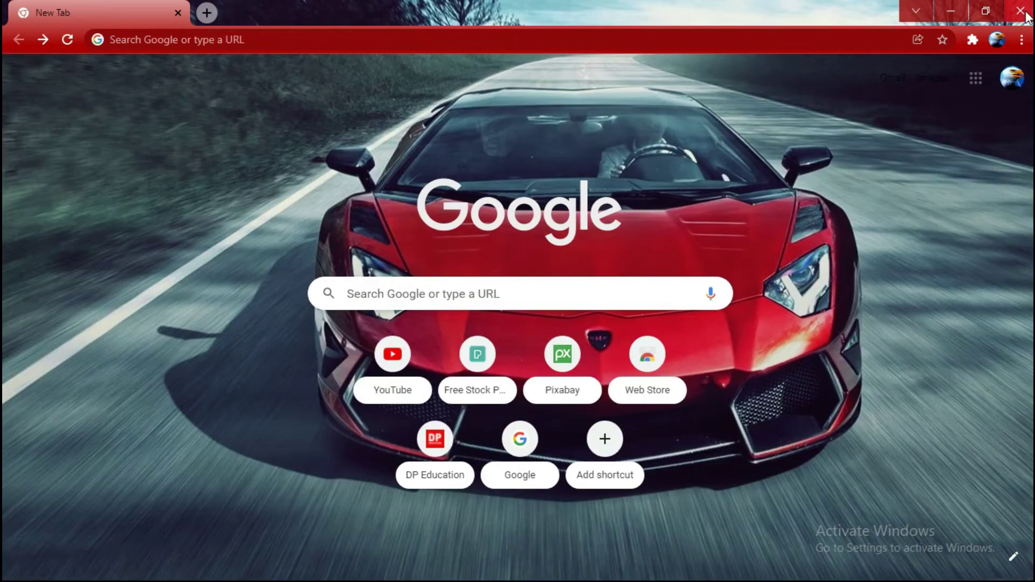
click(1025, 13)
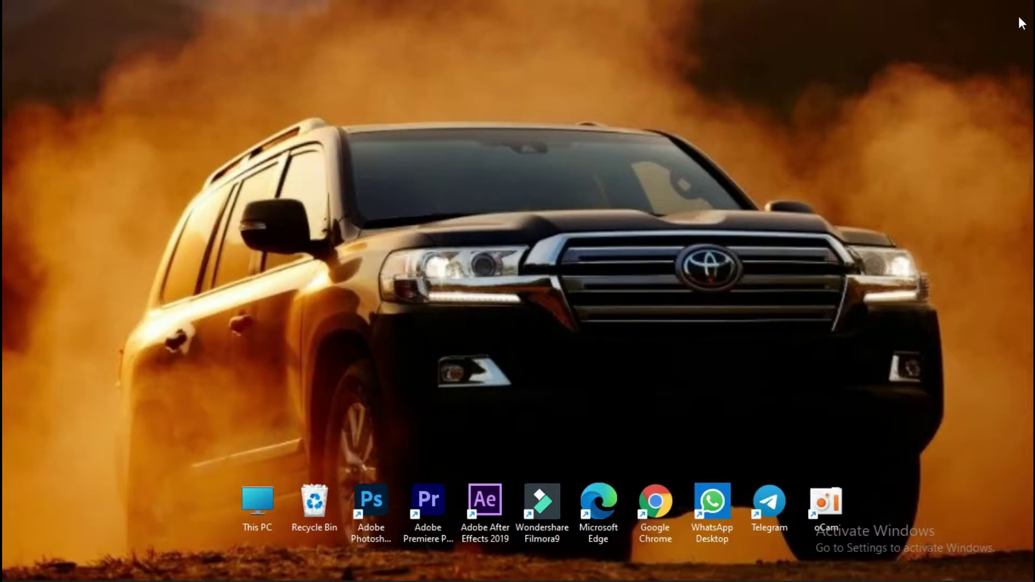
double_click(276, 511)
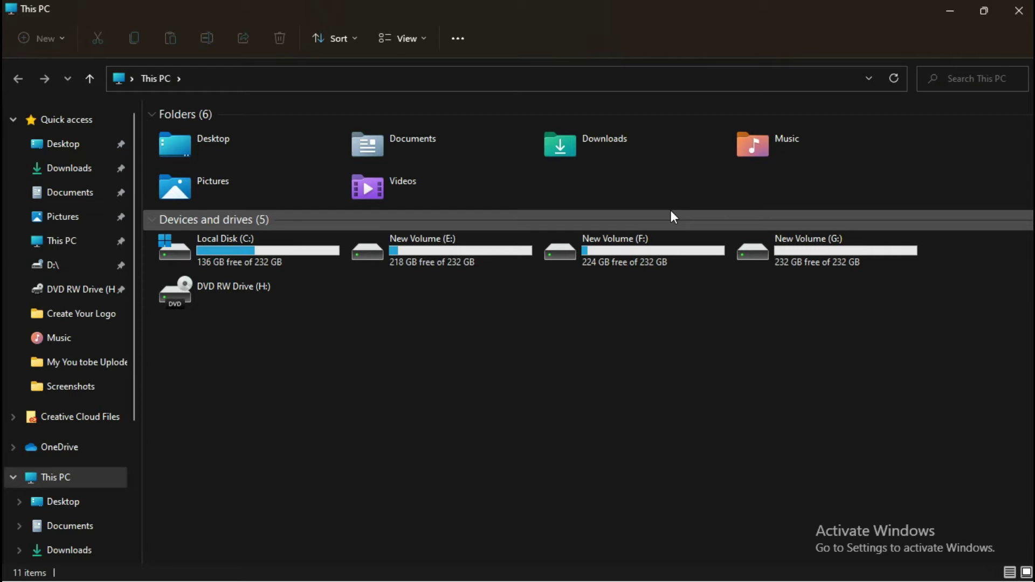
click(632, 150)
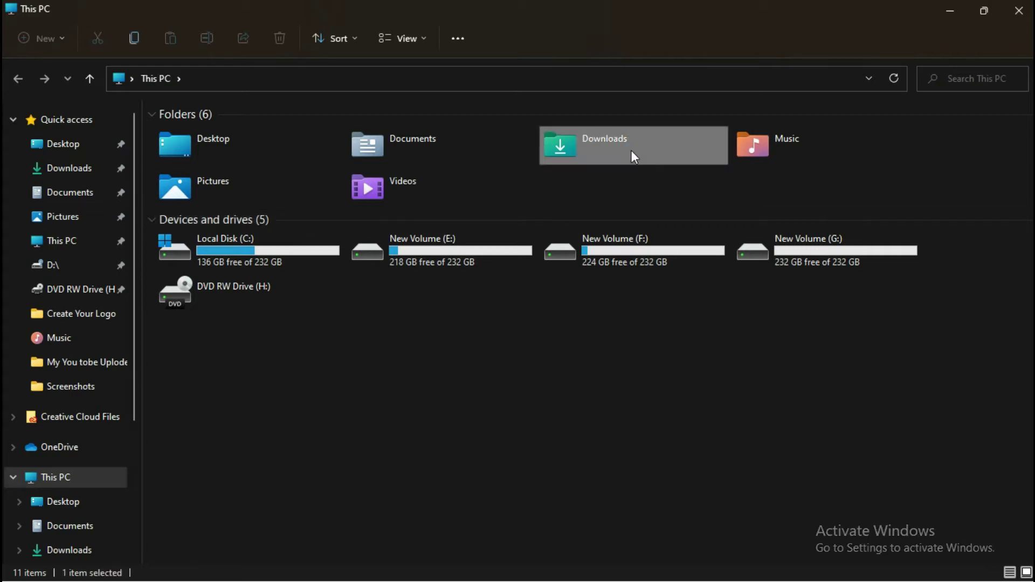
double_click(630, 150)
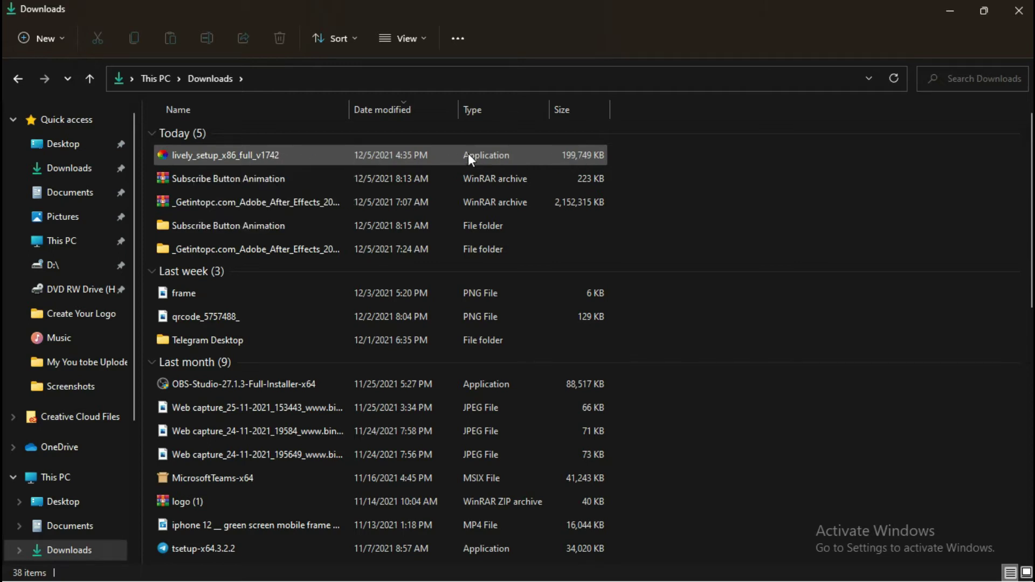
- Run the lively_setup_x86_full_v1742 installer and close the File Explorer window
click(497, 156)
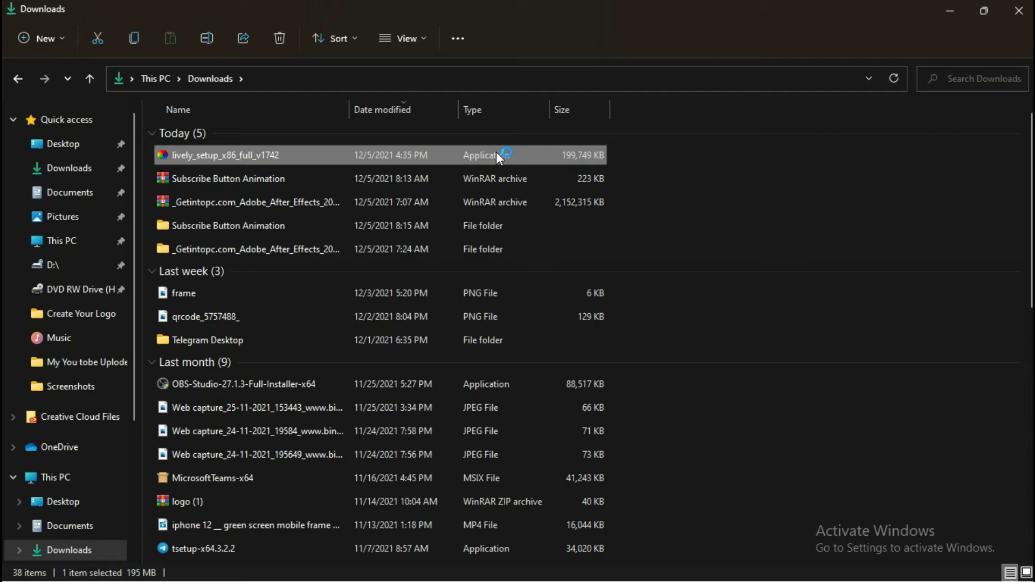
click(15, 78)
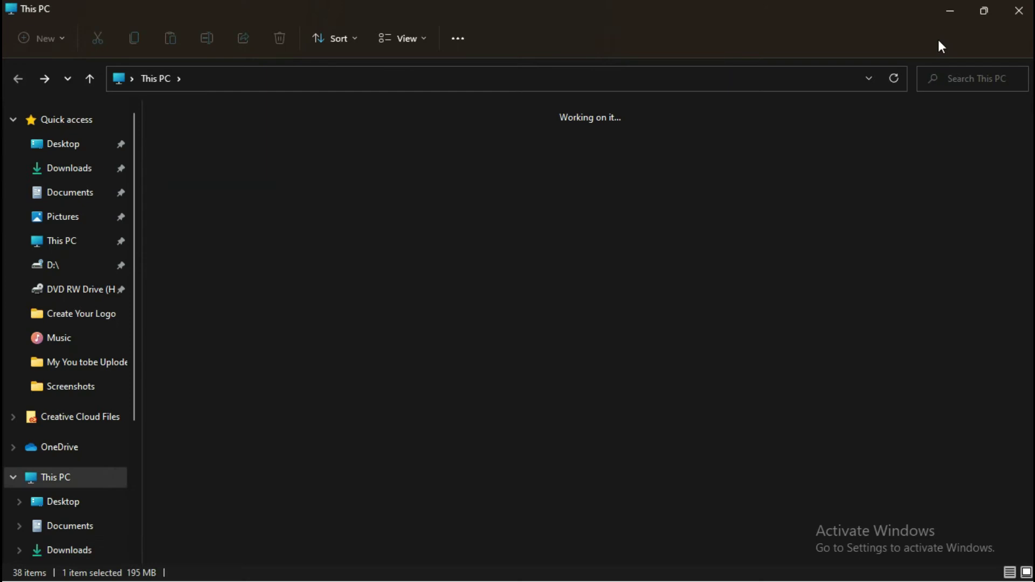
click(1019, 11)
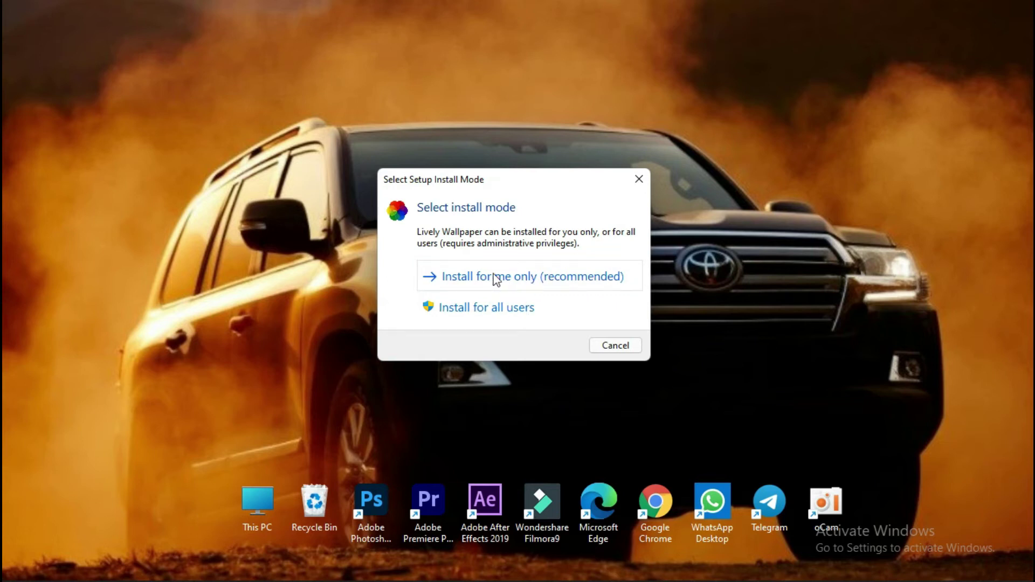
- Install Lively Wallpaper for the current user only, with English as setup language, the license agreement accepted and the remaining options left at default
click(531, 278)
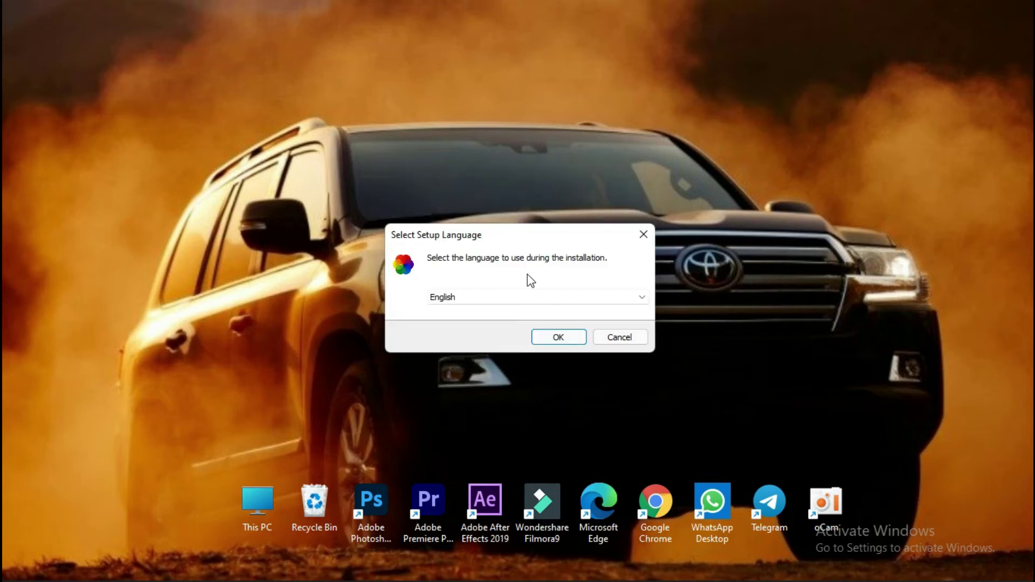
click(565, 336)
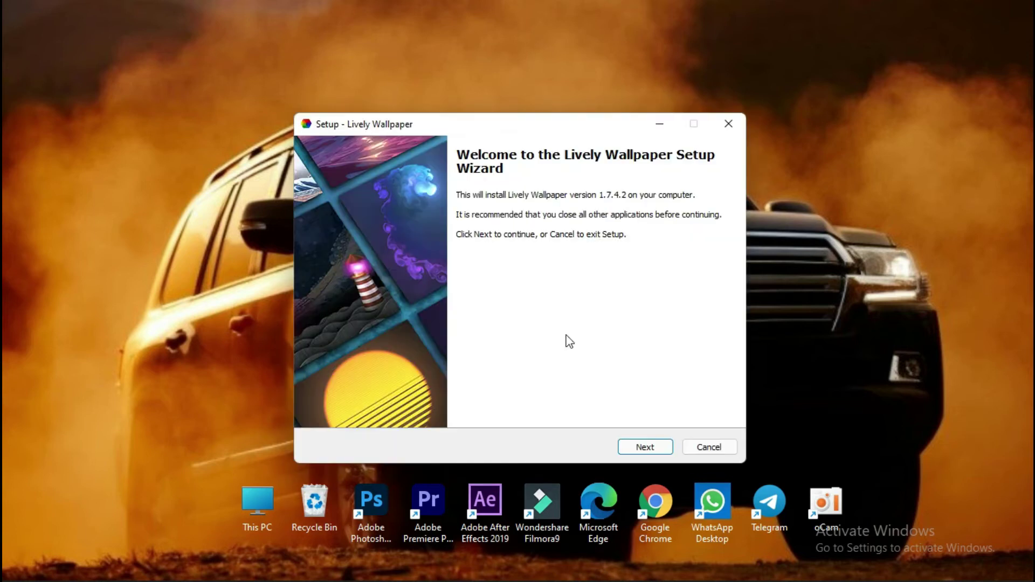
click(649, 448)
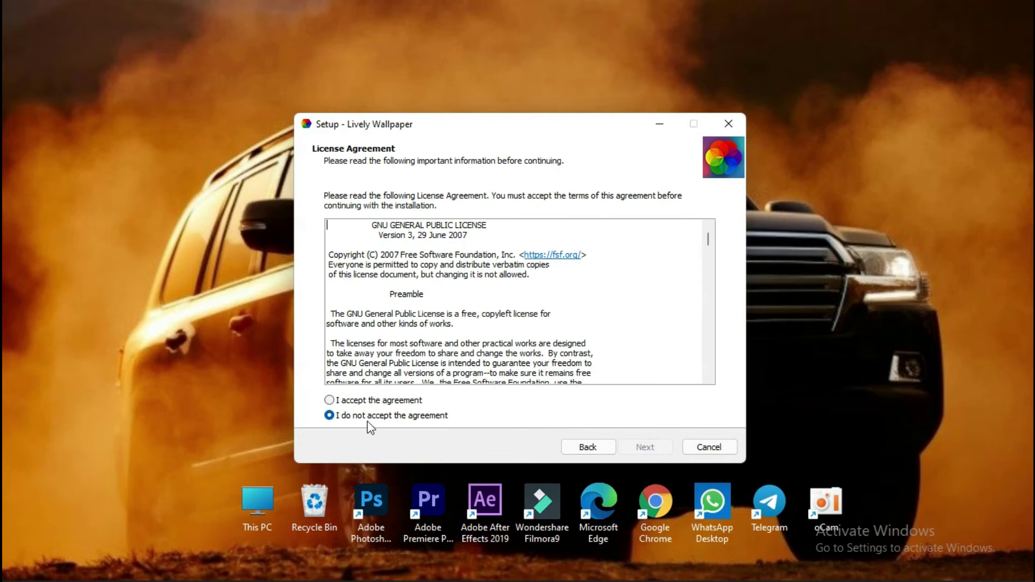
click(336, 405)
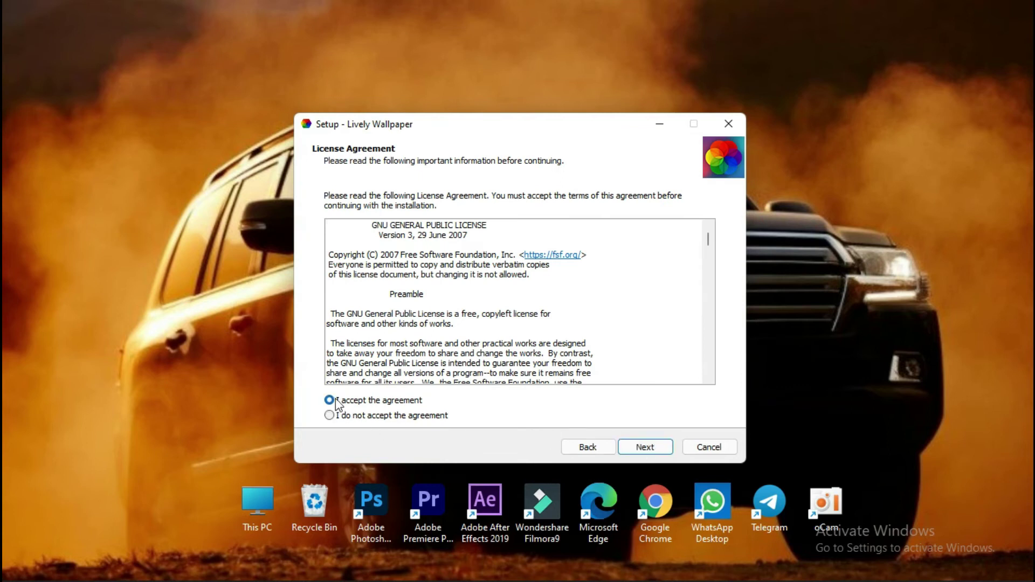
click(643, 448)
click(643, 449)
click(643, 449)
click(643, 449)
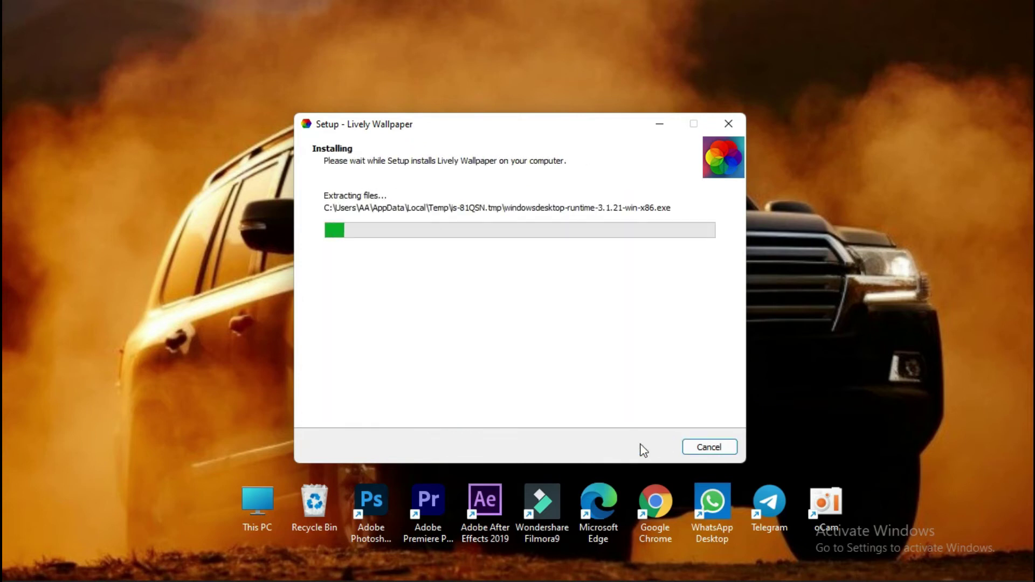
right_click(824, 294)
click(711, 353)
right_click(825, 214)
click(711, 285)
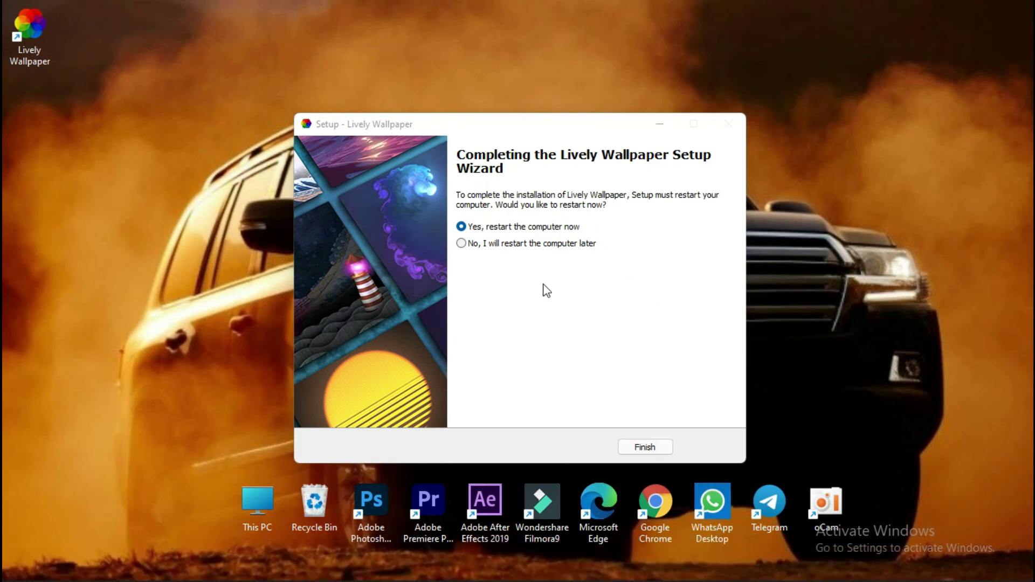
- Finish the Lively Wallpaper setup wizard with the option to restart the computer now
click(510, 249)
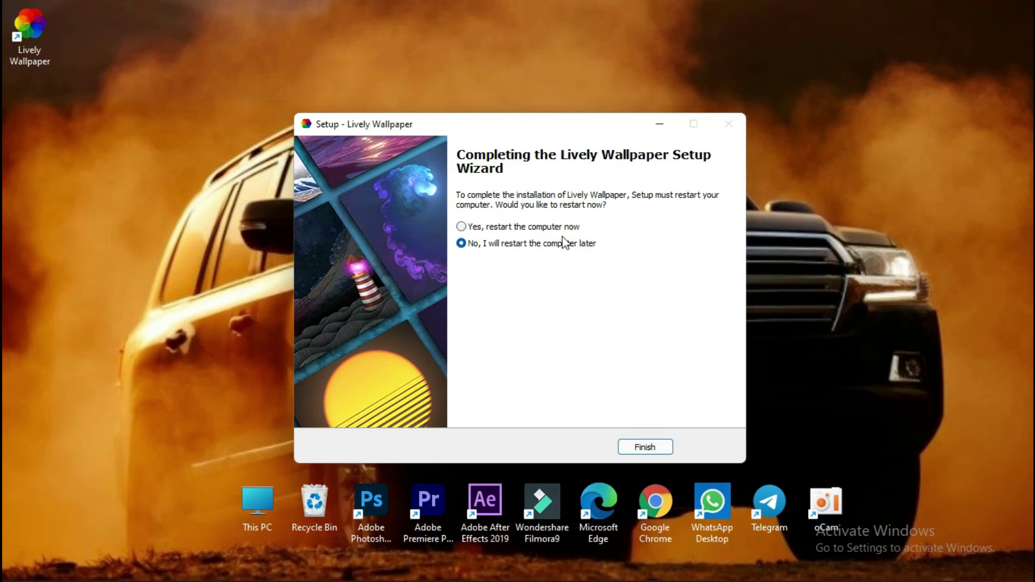
click(476, 229)
click(646, 448)
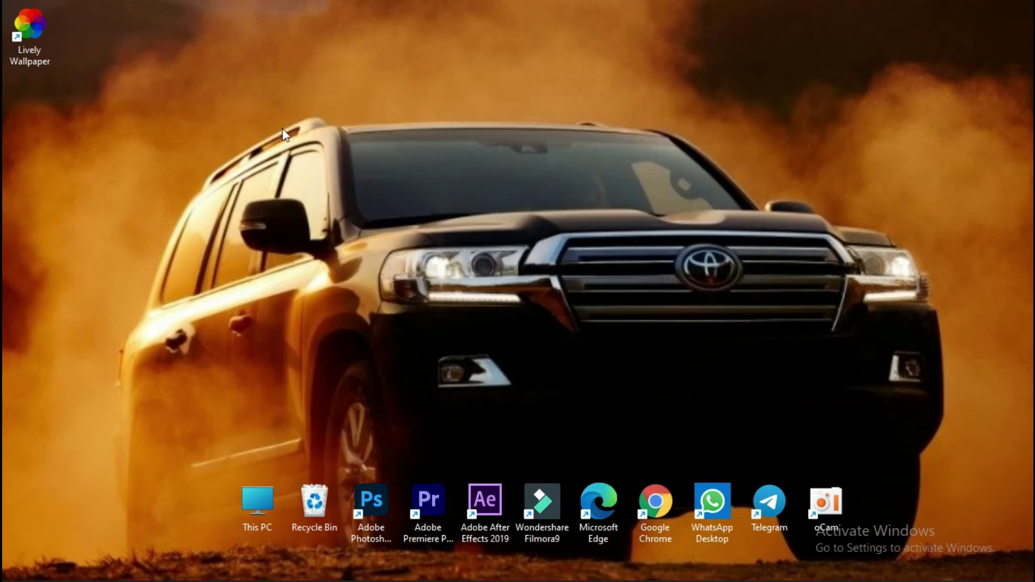
- Move the Lively Wallpaper desktop shortcut to the spot directly above the oCam shortcut
drag(96, 112, 761, 416)
drag(820, 447, 821, 446)
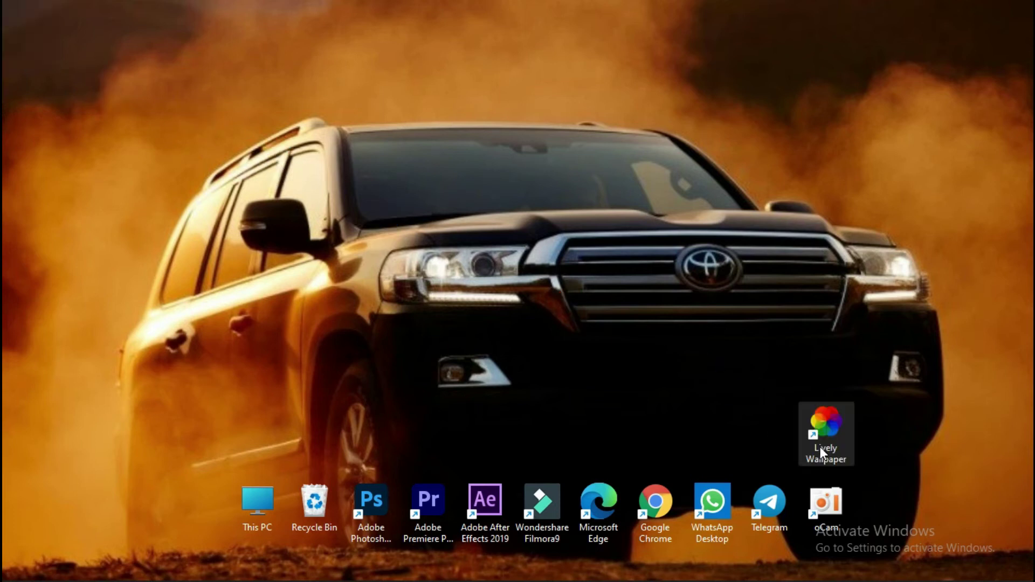
click(539, 282)
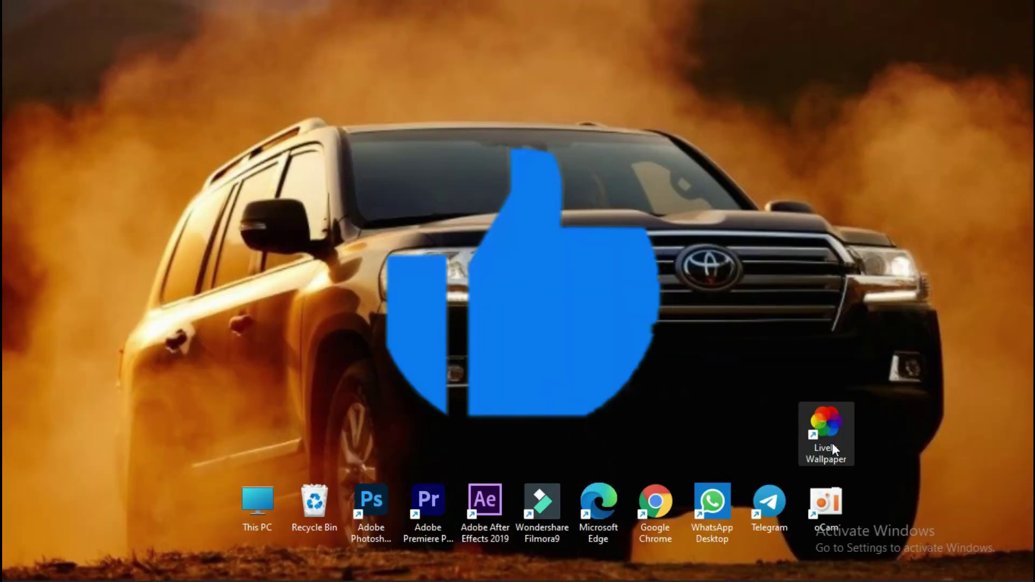
- Launch Lively Wallpaper and complete its setup wizard with Start with Windows on, the Lite user interface and the taskbar theme OFF
double_click(833, 446)
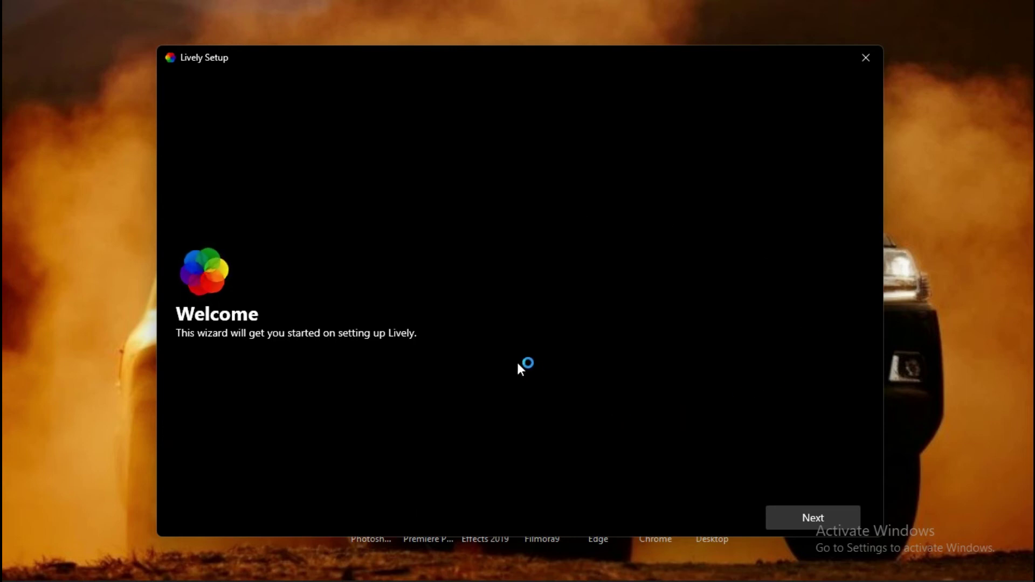
click(798, 519)
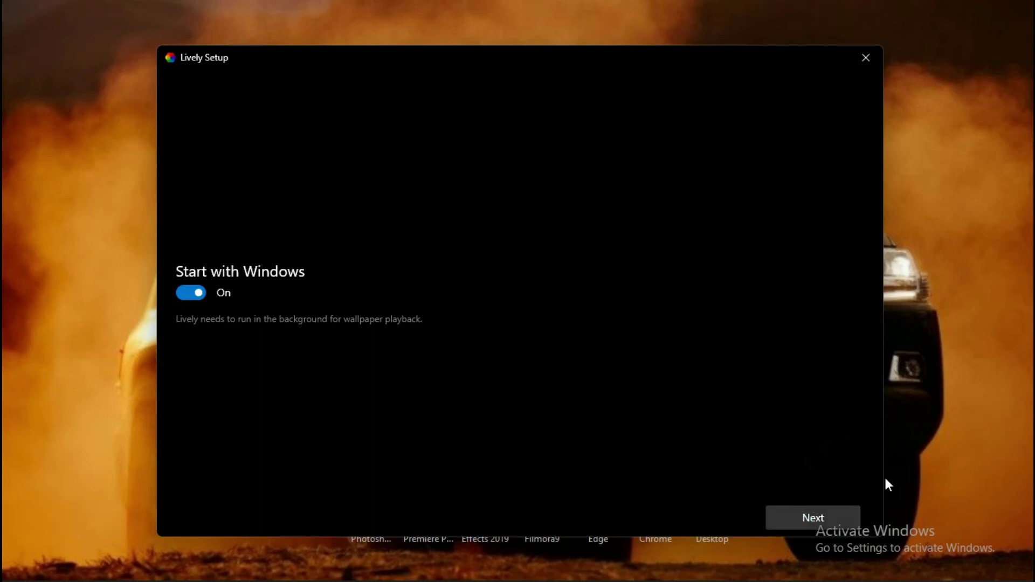
click(822, 516)
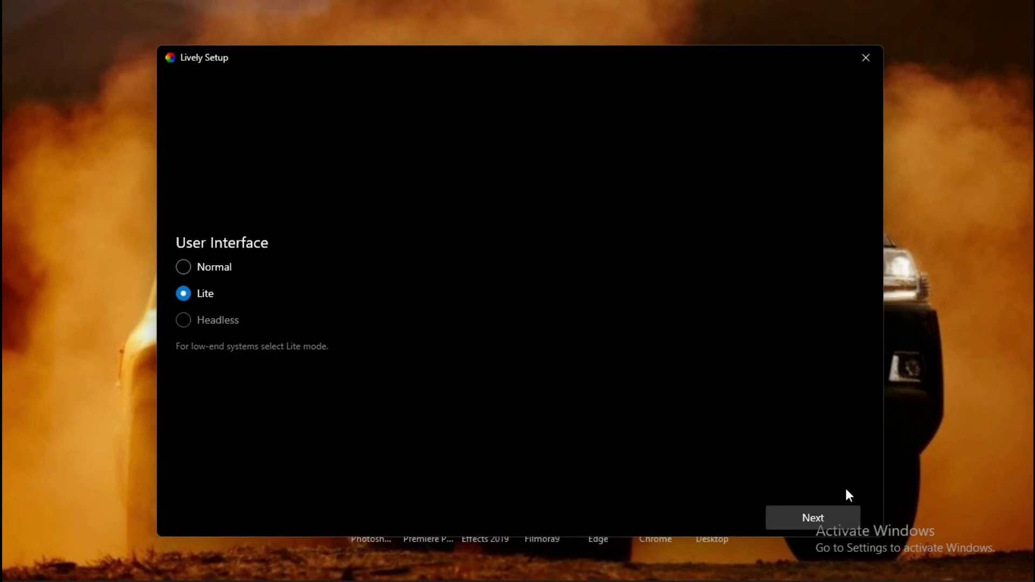
click(821, 515)
click(246, 292)
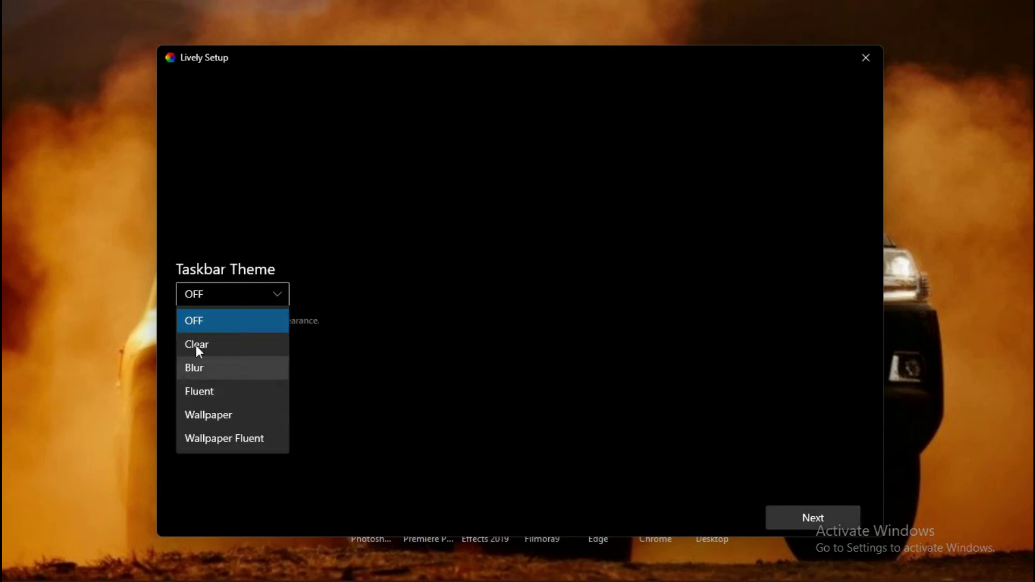
click(215, 323)
click(816, 511)
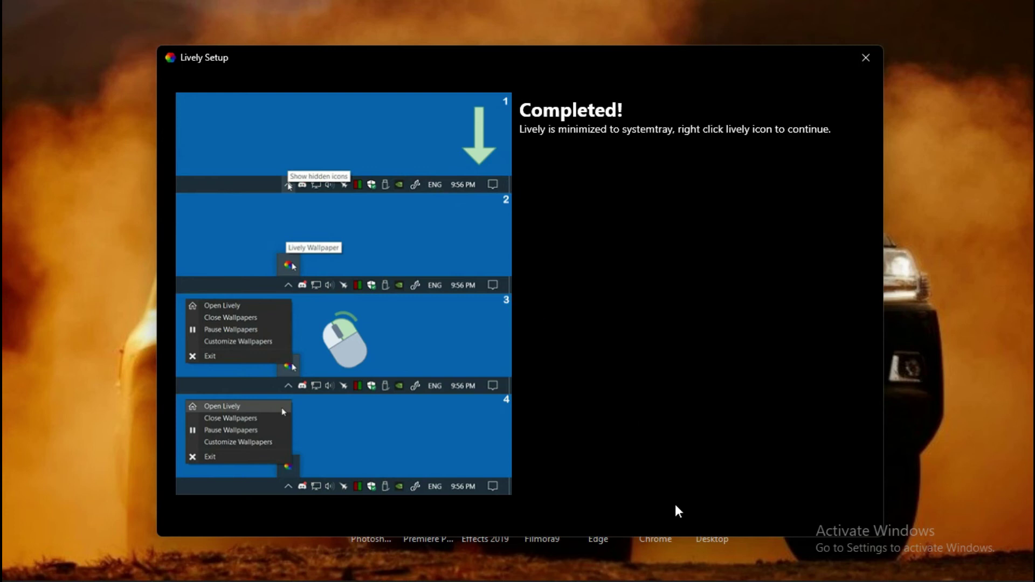
- Open the Lively Wallpaper library window through its icon among the hidden system tray icons
mouse_move(823, 577)
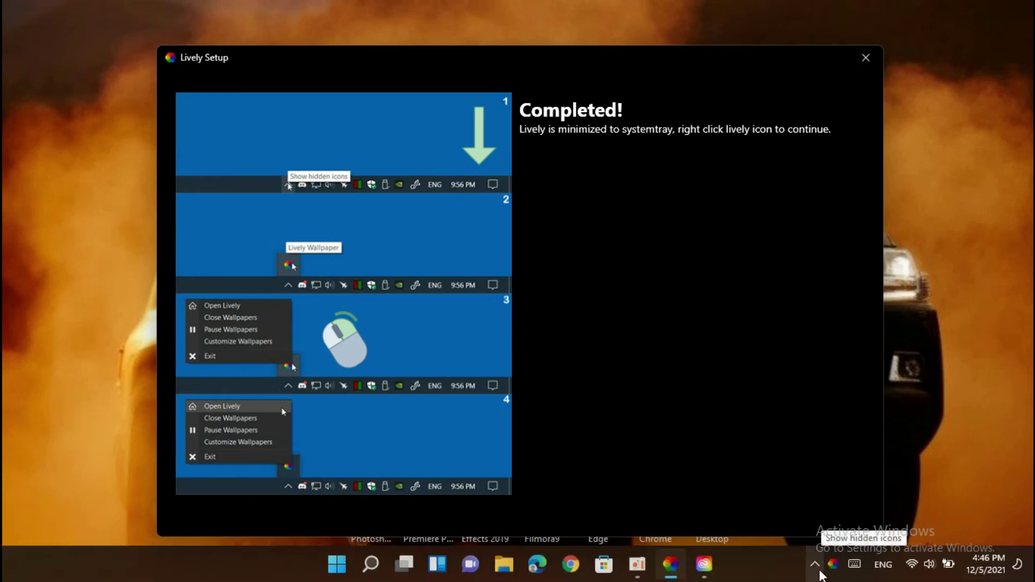
click(702, 563)
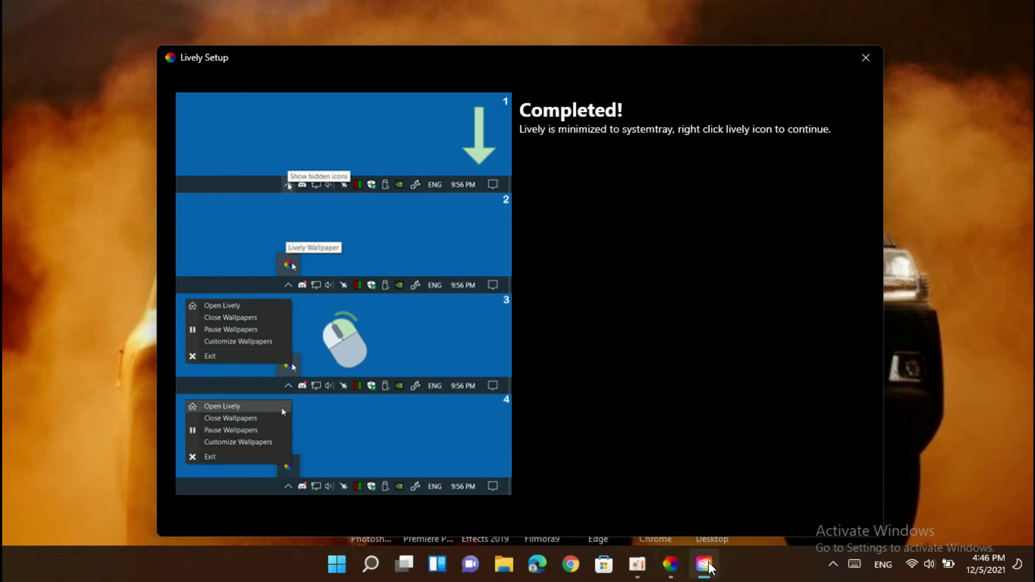
click(833, 564)
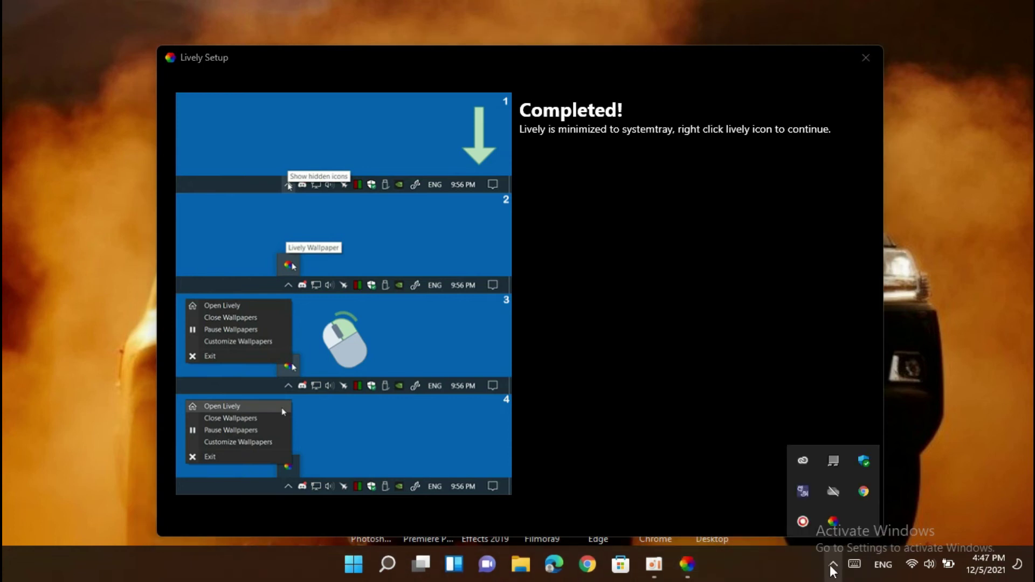
right_click(833, 523)
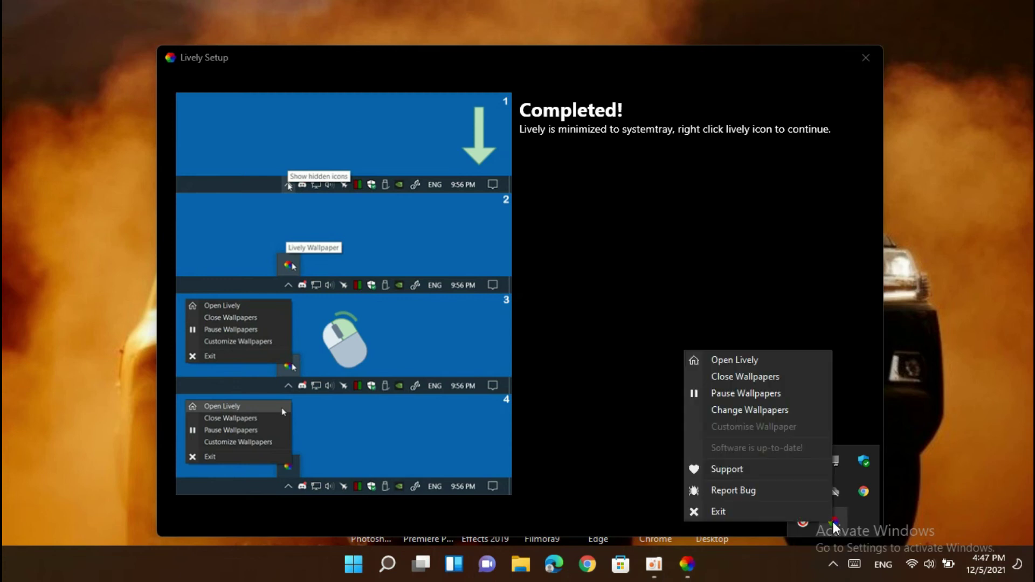
click(770, 365)
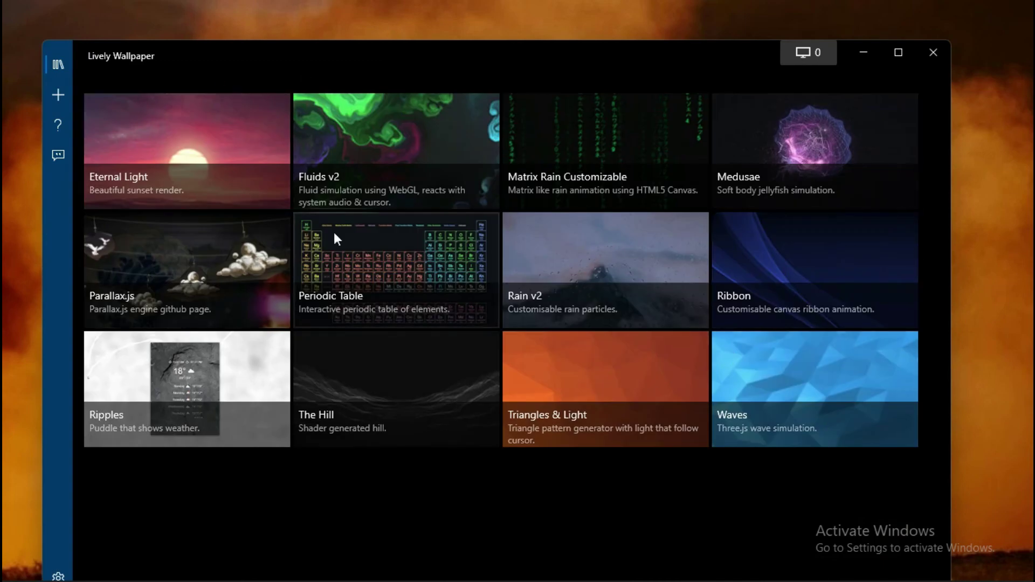
- Check the display and placement method options, and apply the Fluids v2 wallpaper to the desktop
click(817, 57)
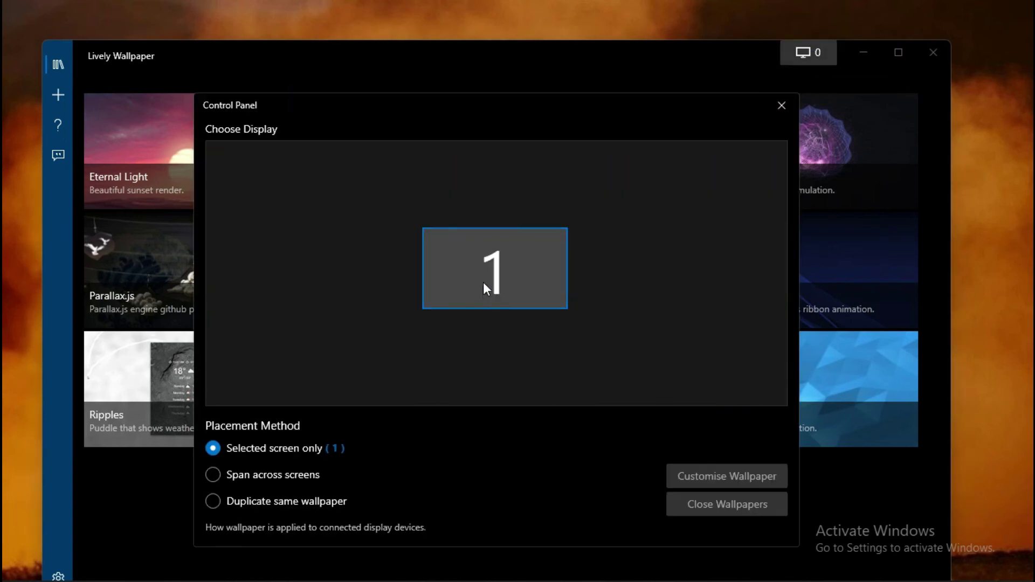
click(778, 111)
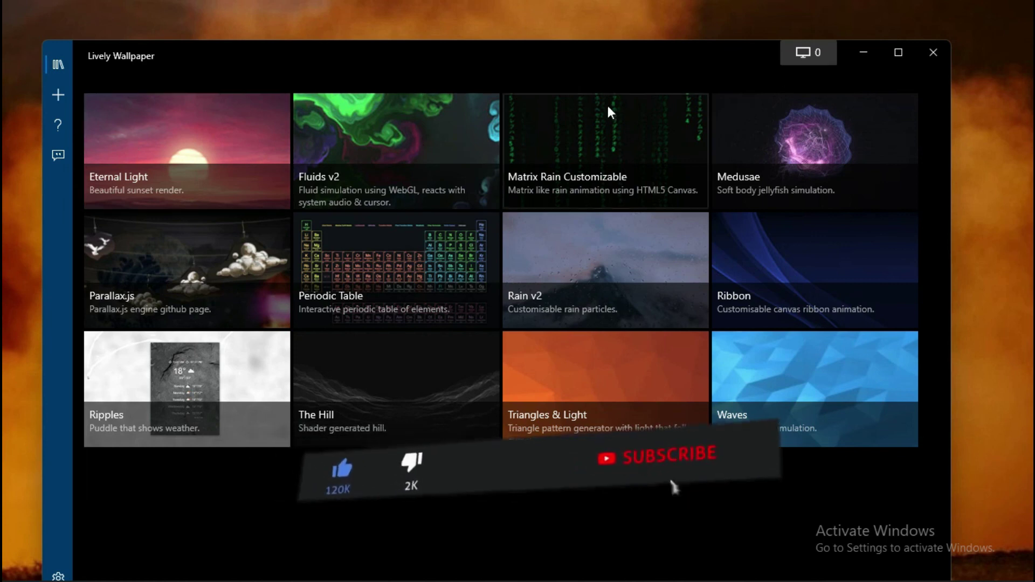
click(386, 122)
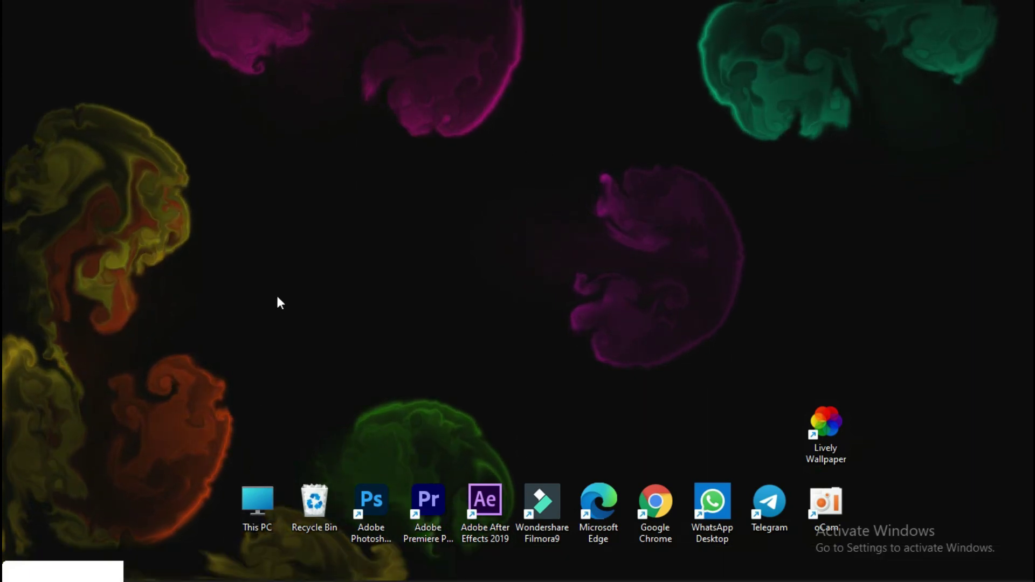
- Reopen Lively Wallpaper, close the running wallpaper on display 1, and close the Lively window
click(687, 564)
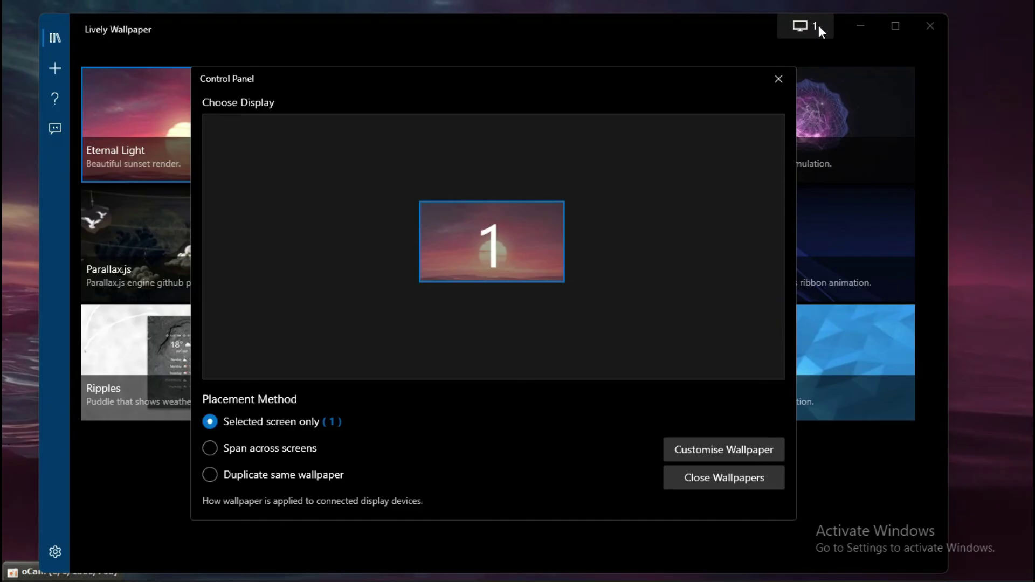
click(734, 484)
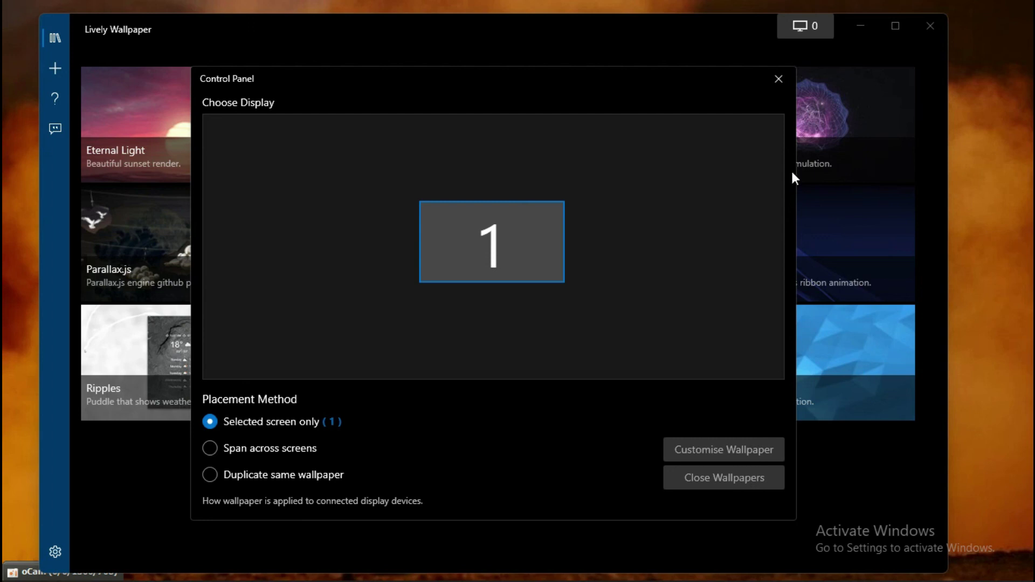
click(780, 89)
click(930, 25)
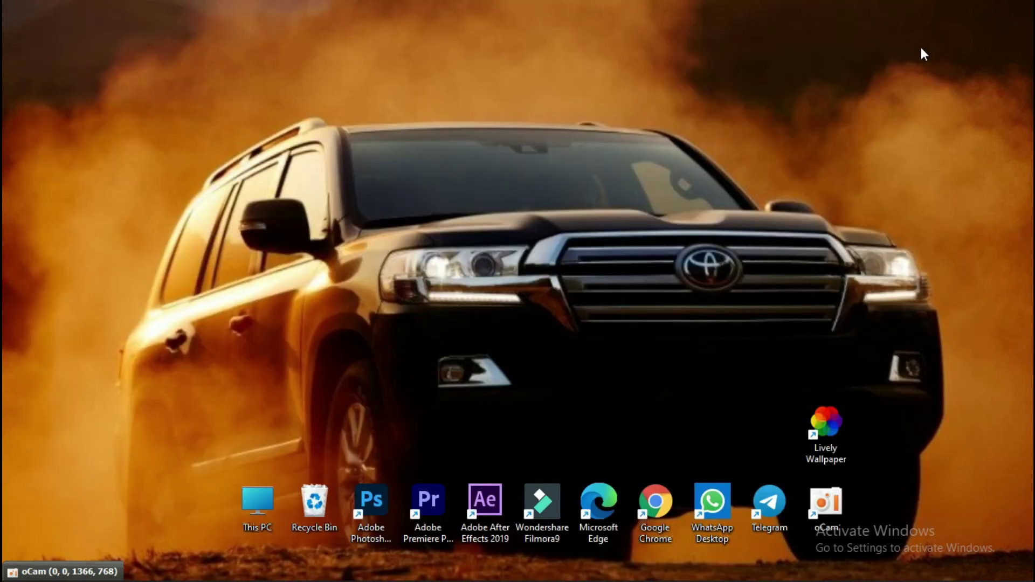
right_click(707, 186)
click(767, 251)
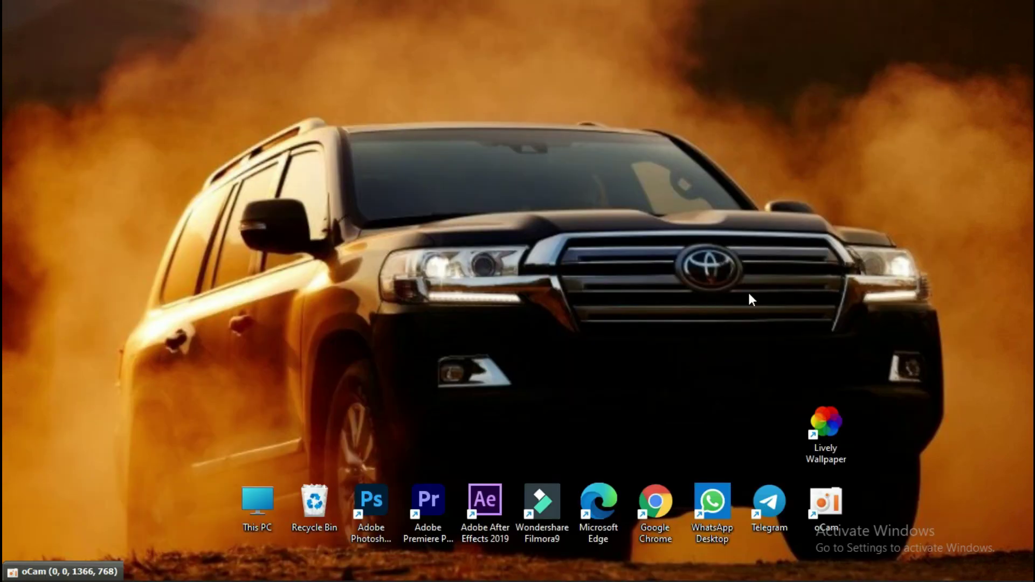